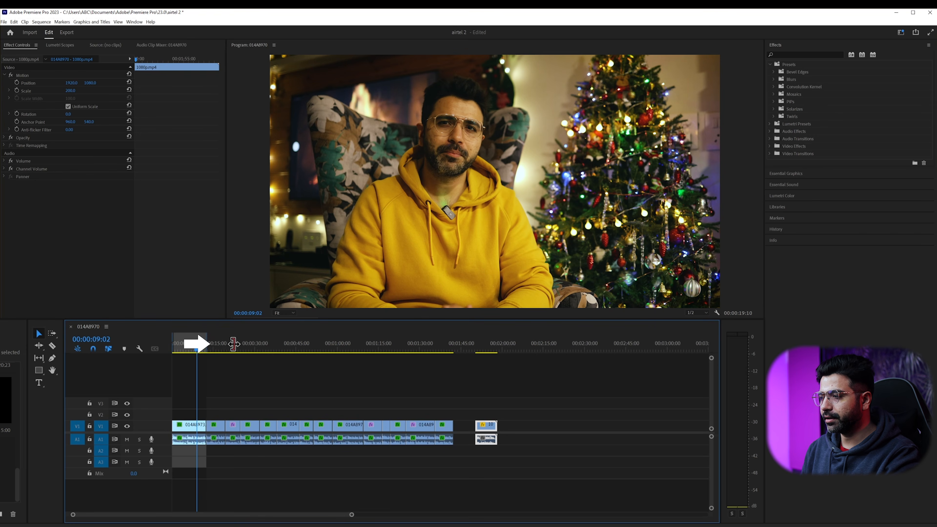
- Extend the marked range to the end of the continuous run of clips and clear its In and Out points
drag(233, 344, 453, 363)
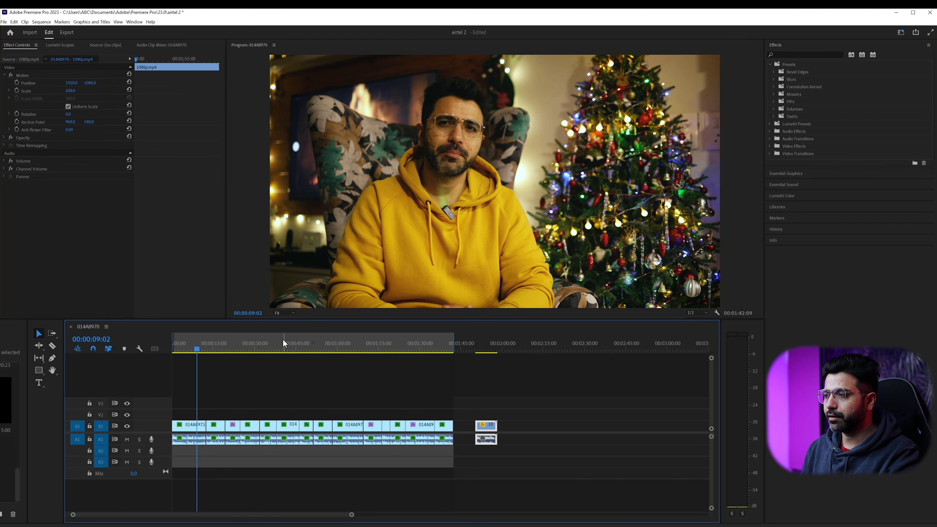
right_click(280, 339)
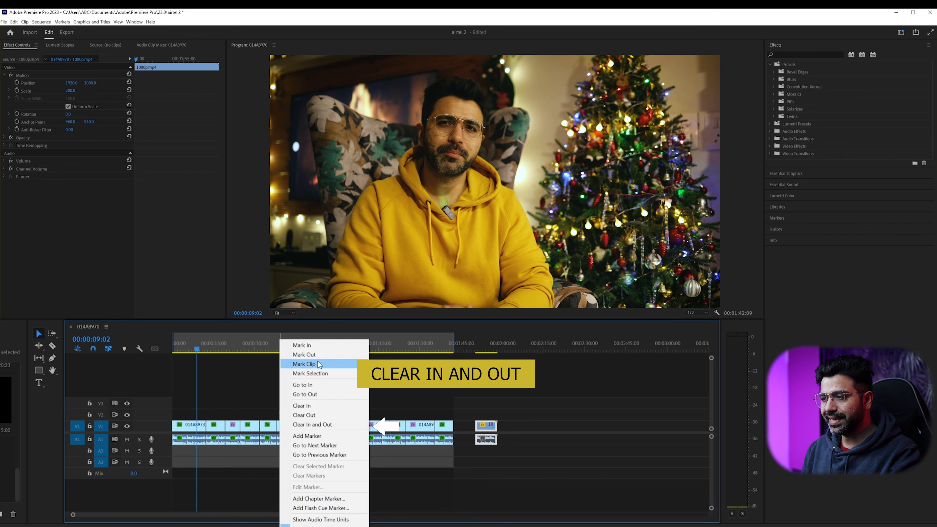
click(337, 428)
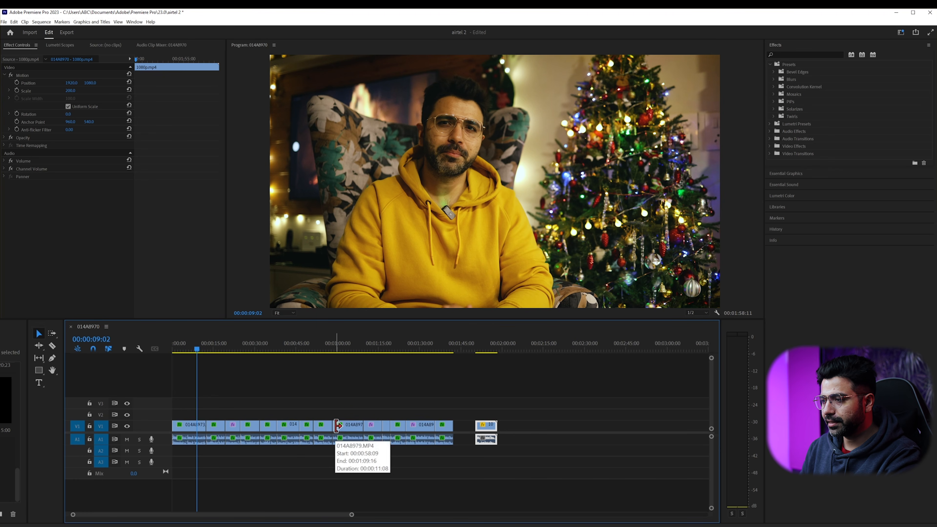
- Mark an In point at 00:00:19:04 and an Out point at 00:01:35:09 in the sequence
click(227, 347)
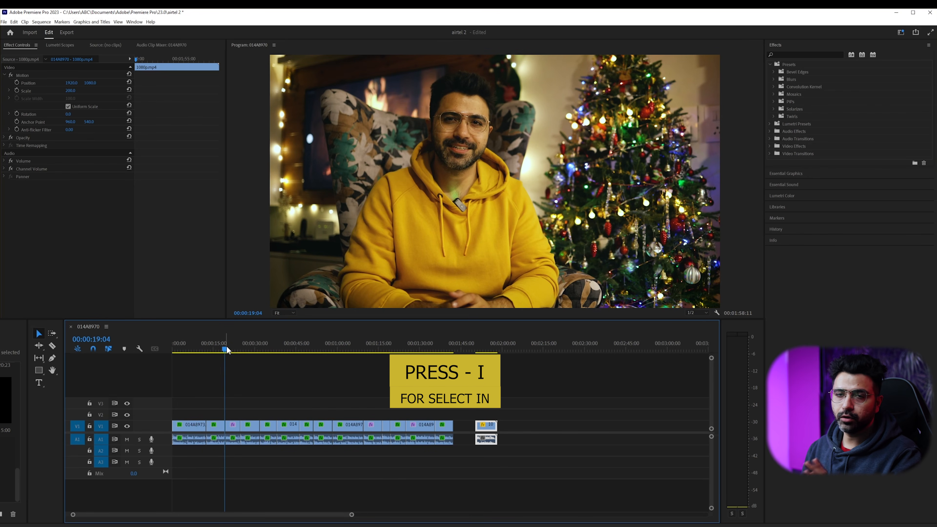
key(i)
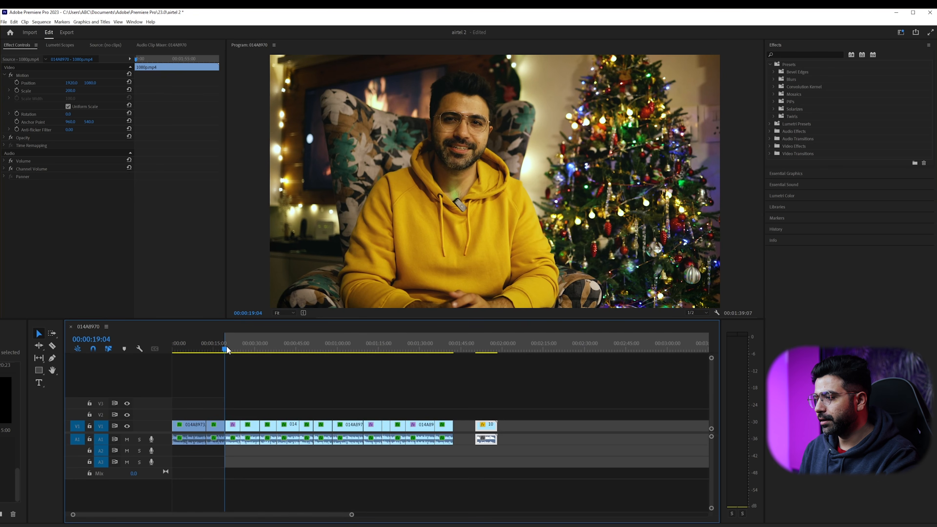
click(435, 343)
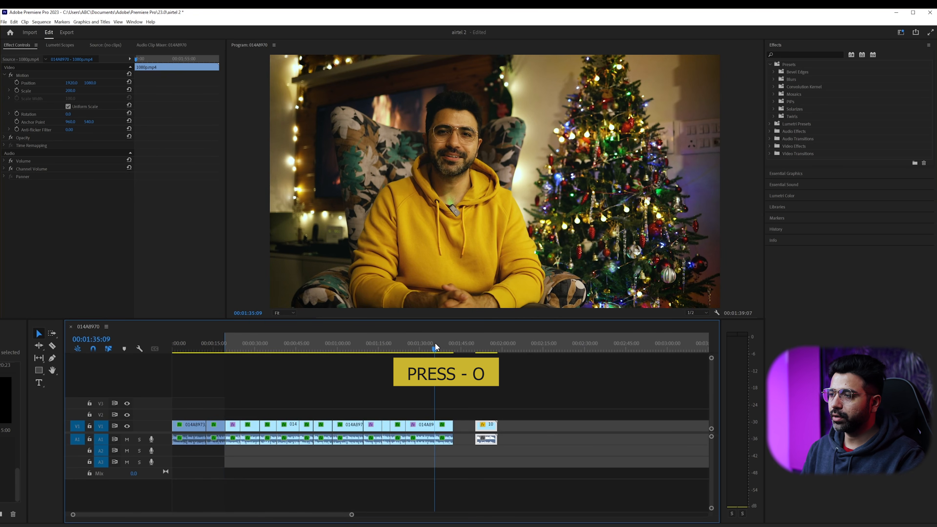
key(o)
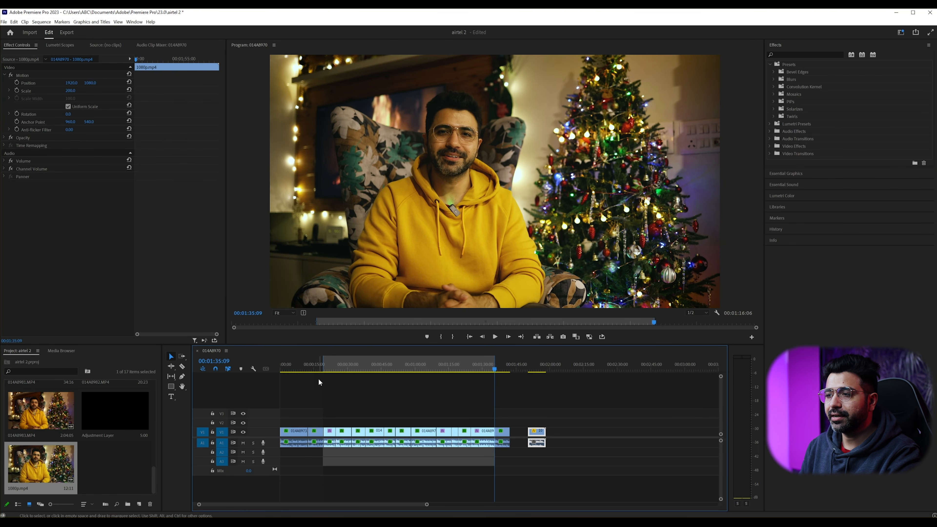
- Replace the marked range using Mark Clip, and clear the sequence's In and Out points
key(x)
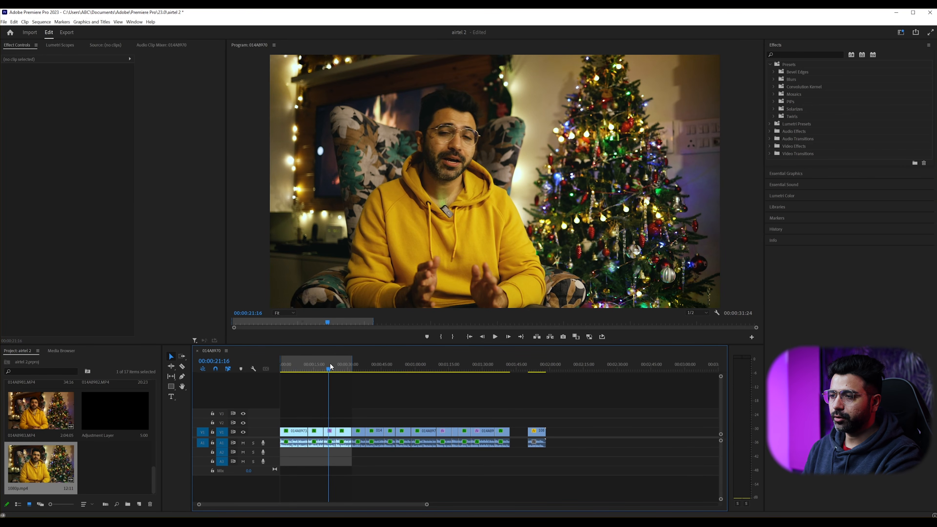
key(semicolon)
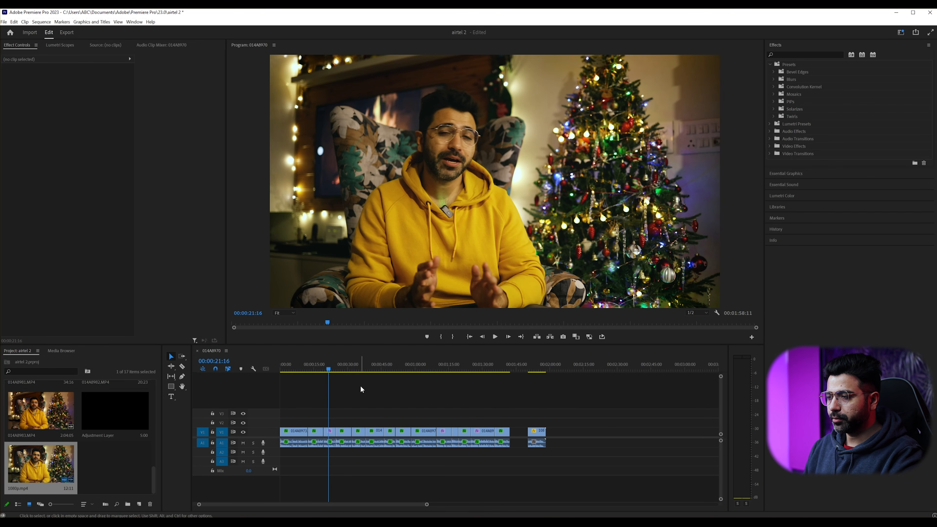
- Mark the clip at 00:00:21:16 as the In/Out range and play it back
key(x)
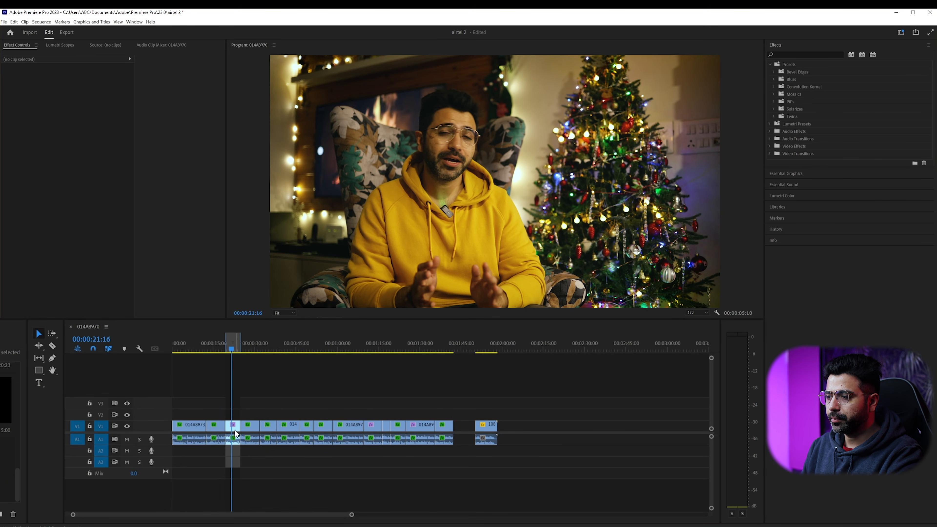
scroll(235, 431, up, 4)
click(267, 347)
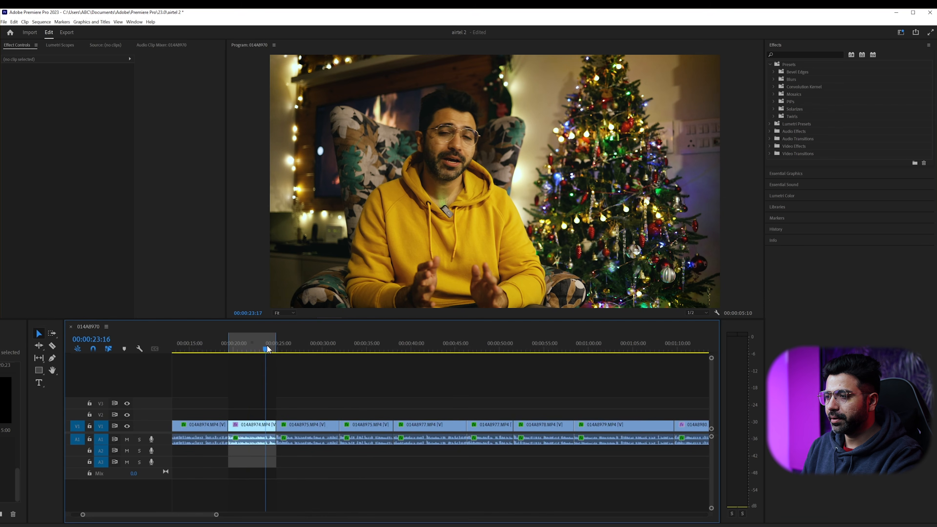
key(space)
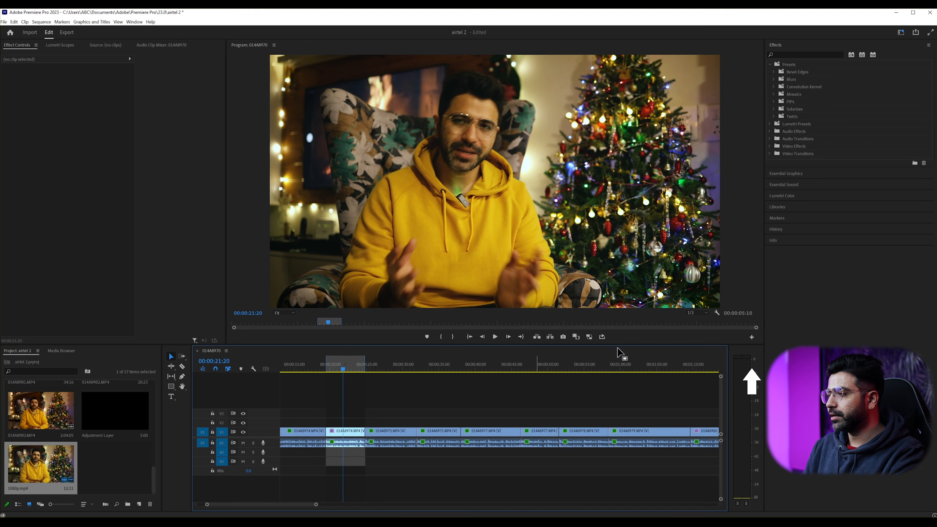
- Add the Loop Playback control to the Program monitor's transport controls
click(752, 338)
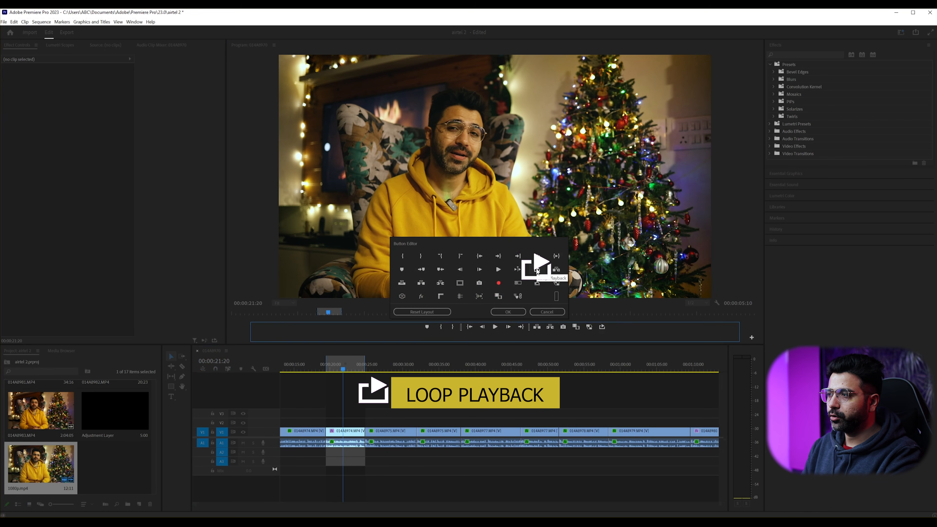
drag(537, 270, 621, 335)
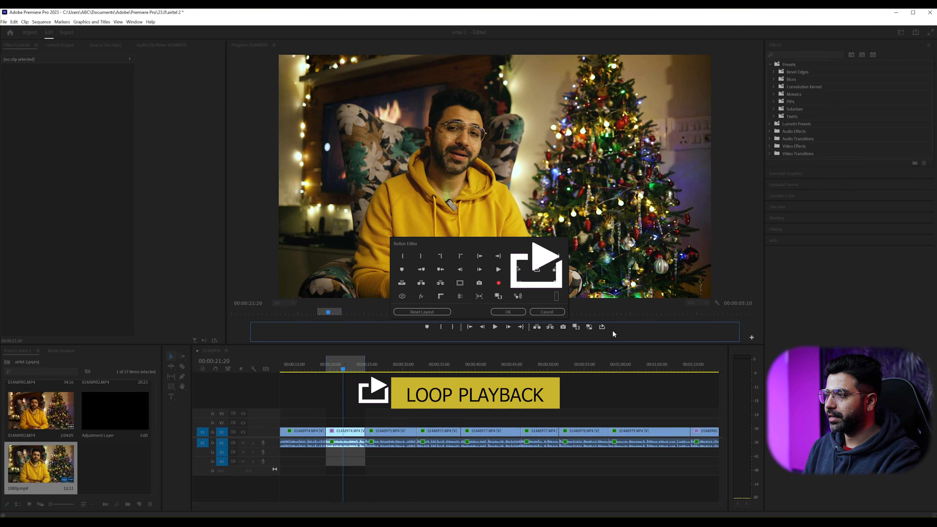
click(509, 311)
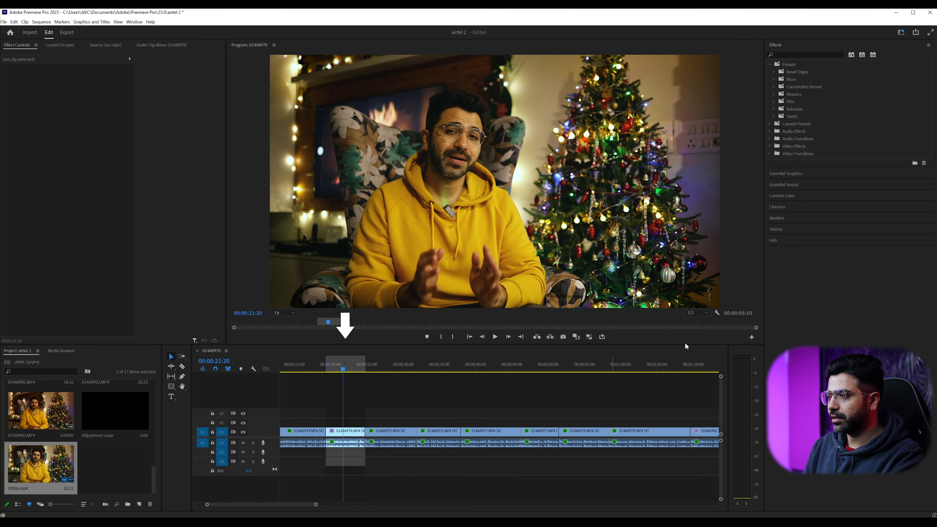
- Turn on Loop Playback and play the marked clip range in a loop
click(603, 337)
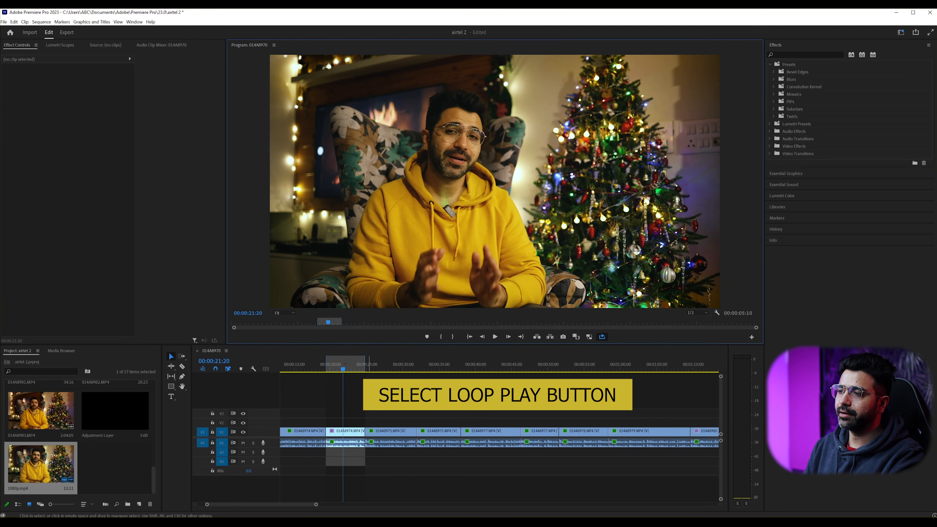
click(355, 368)
key(space)
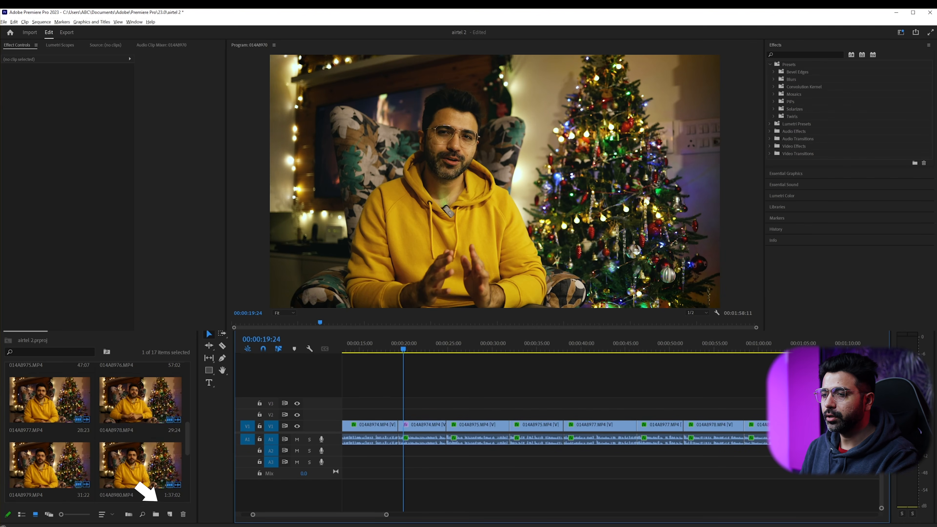
- Create a 3840 × 2160, 25.00 fps adjustment layer and place it on V2 above the clip at 00:00:19:24
click(170, 515)
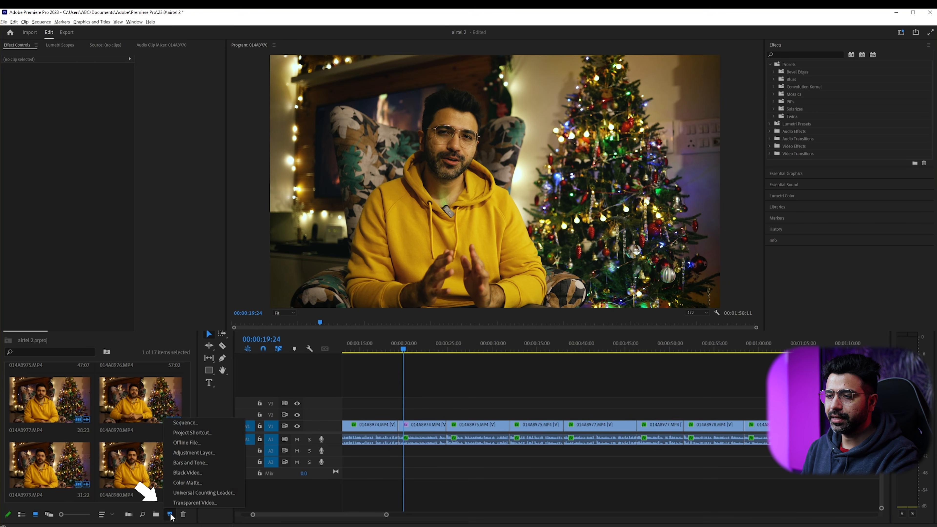
click(219, 453)
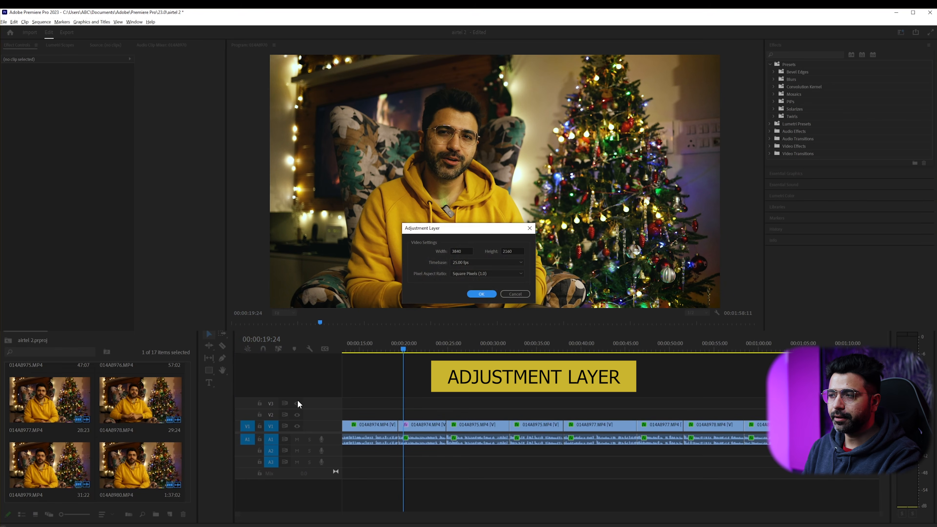
click(482, 294)
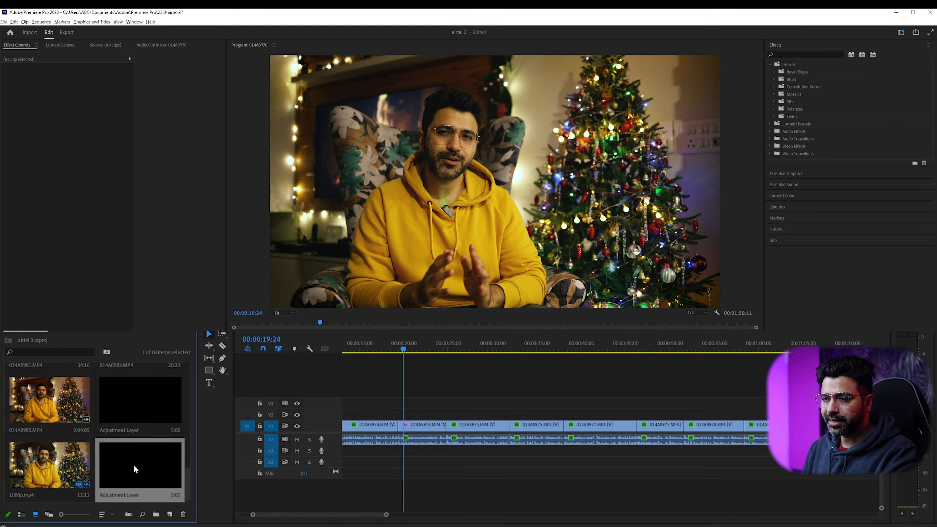
drag(133, 465, 446, 414)
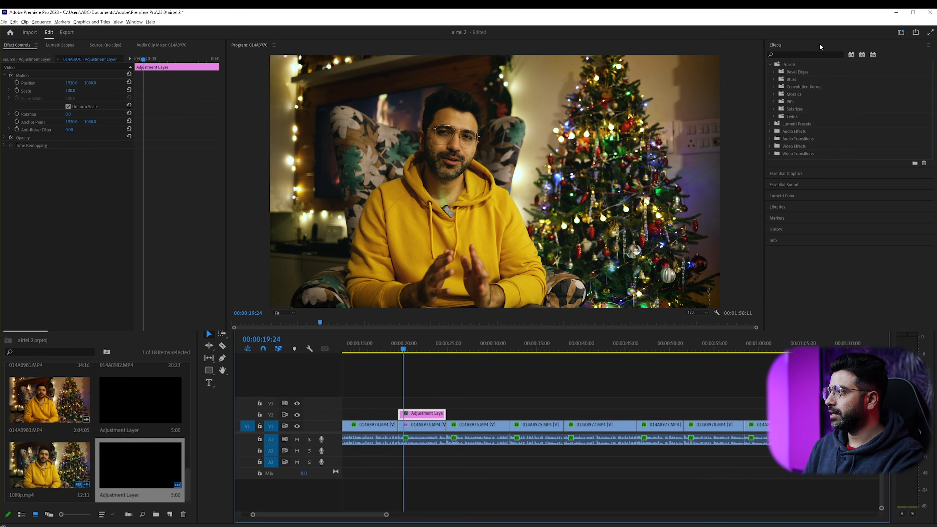
- Find the Transform effect under Distort and apply it to the adjustment layer on V2
click(807, 54)
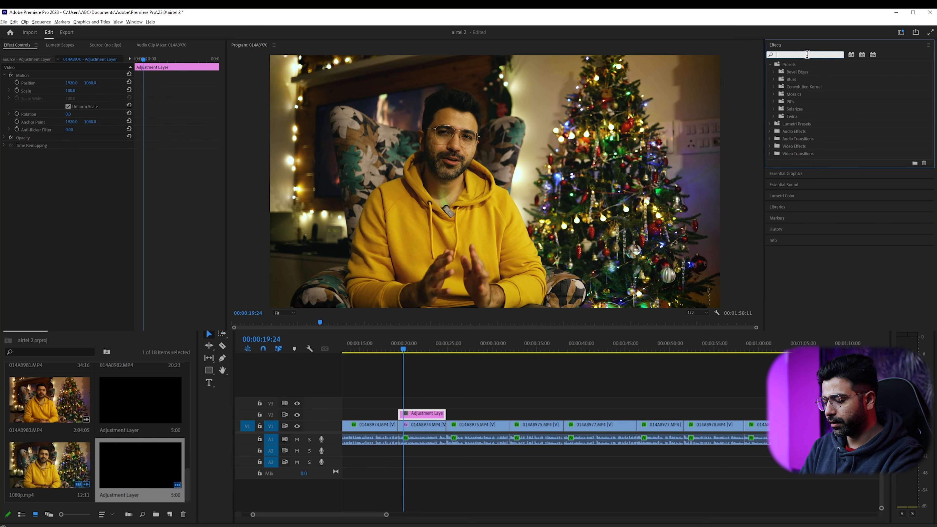
text(transf)
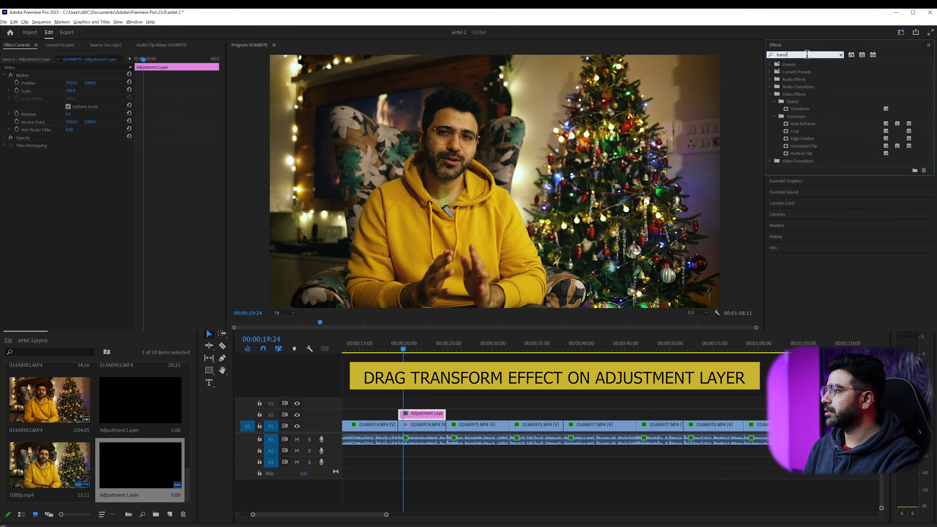
click(806, 110)
drag(806, 111, 426, 415)
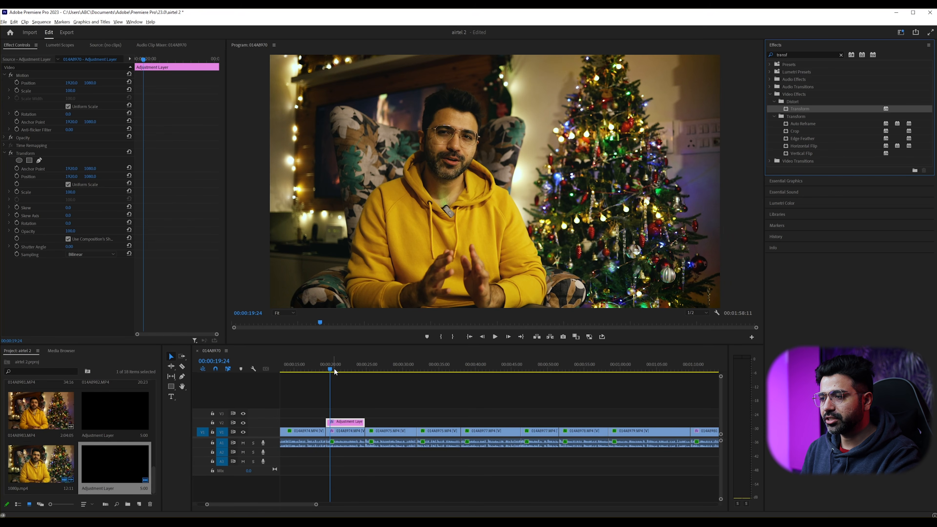
- Animate the adjustment layer's Transform Scale from 100 at 00:00:19:11 to a larger value at 00:00:22:23, and play the zoom
drag(330, 369, 327, 369)
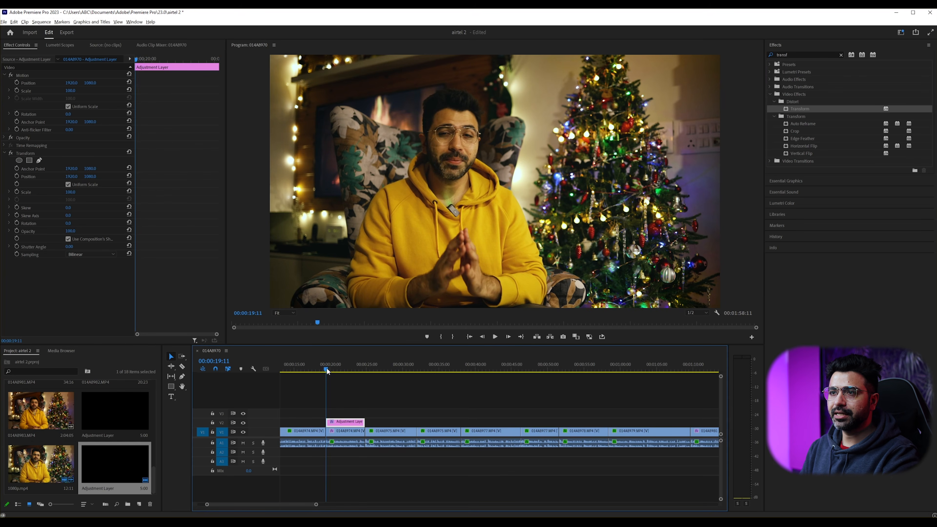
click(17, 192)
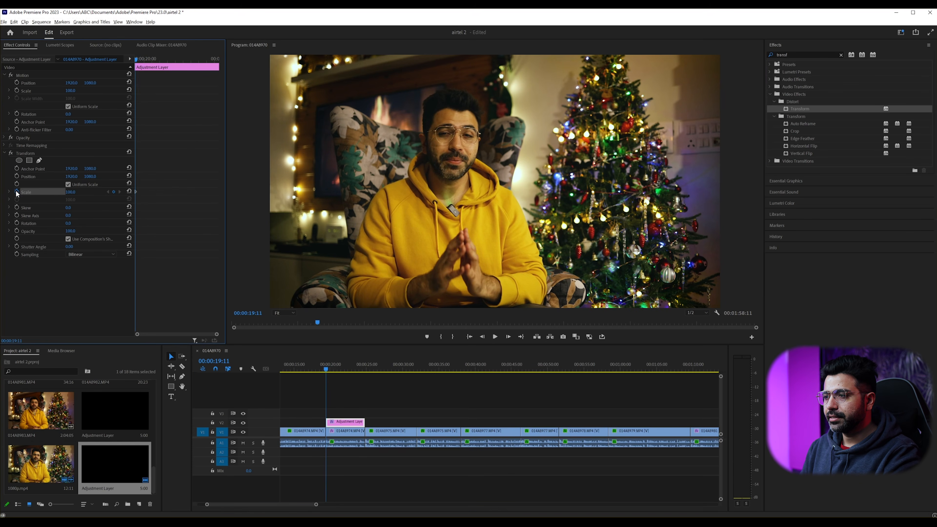
click(351, 367)
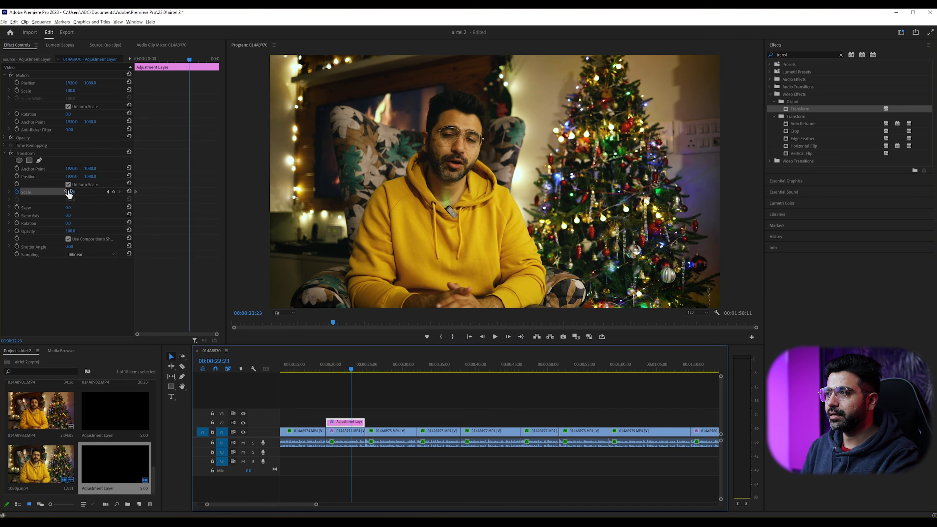
drag(69, 195, 82, 195)
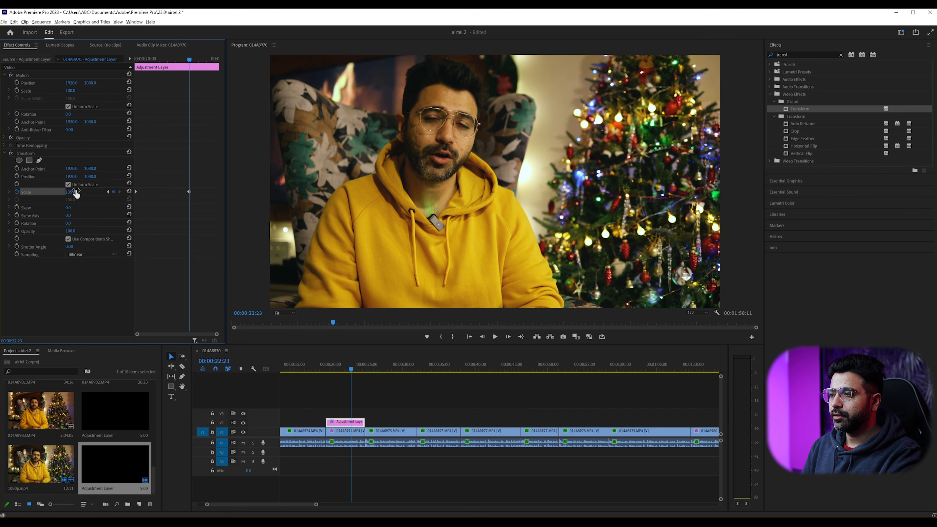
click(328, 370)
key(space)
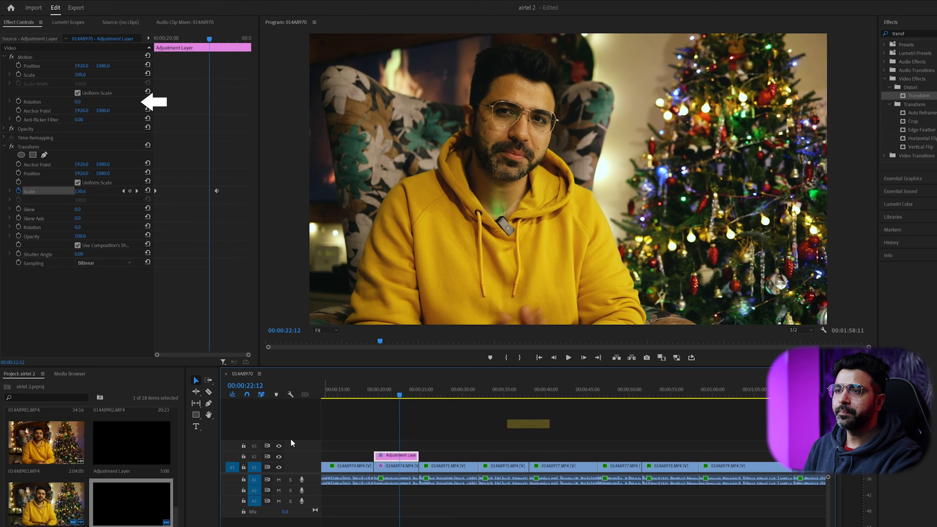
- Save the adjustment layer's Transform effect as a preset named "zoom face" with type Scale
click(30, 146)
right_click(34, 147)
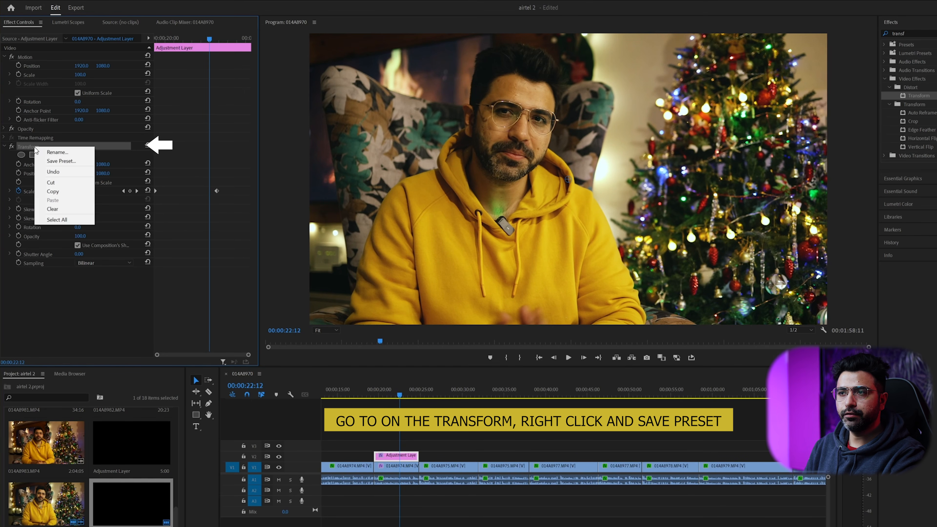
click(60, 160)
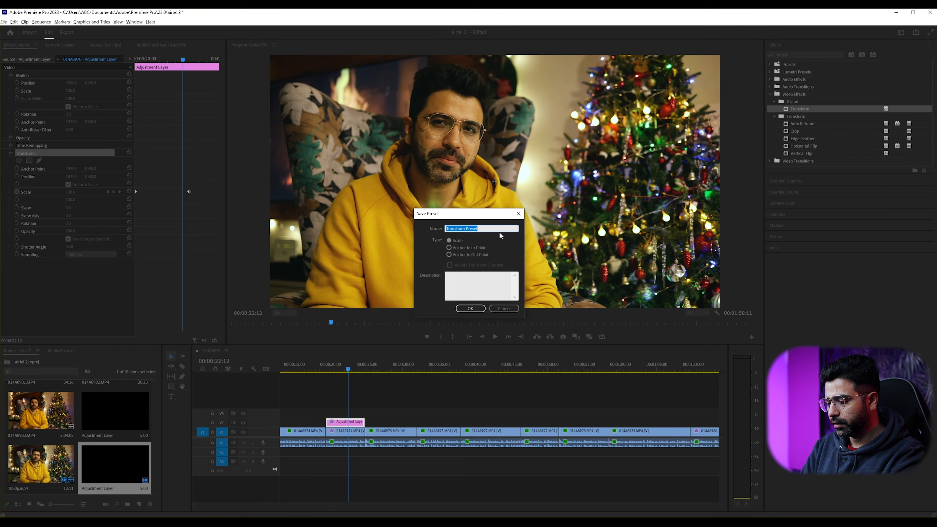
text(zoom face)
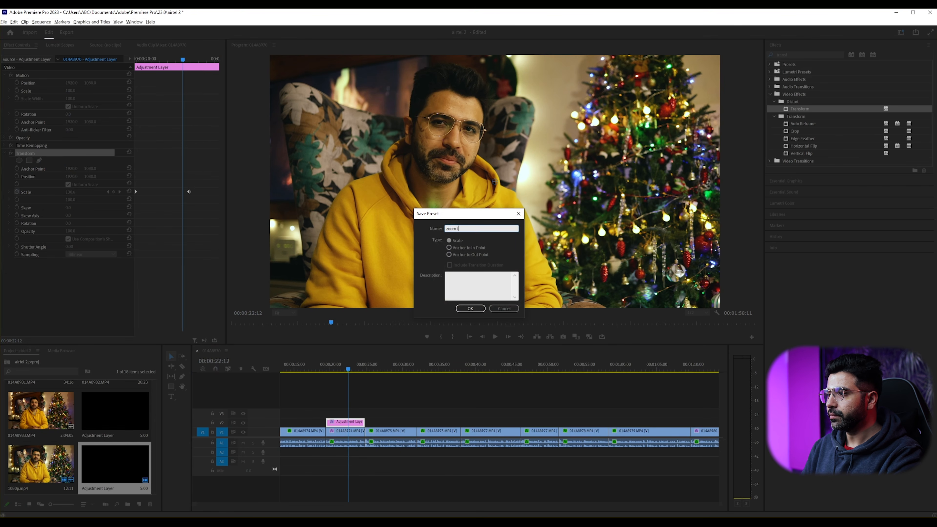
click(478, 311)
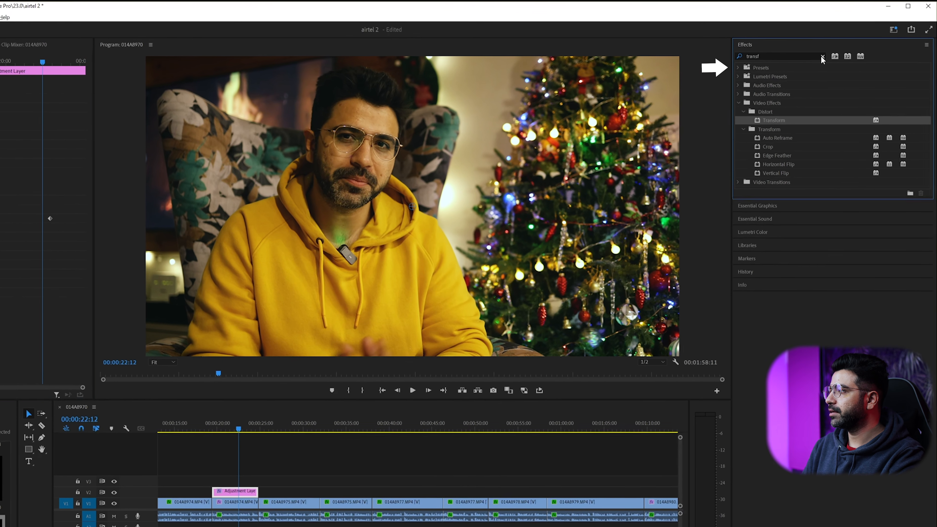
- Clear the effects search to show the saved presets, and place another adjustment layer on V2 above the clip at 00:00:33:20
click(828, 56)
click(747, 67)
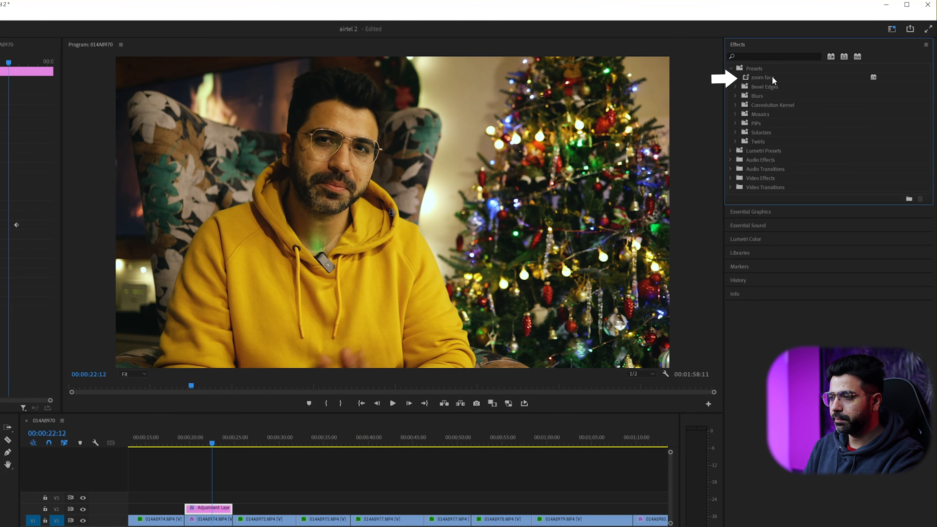
drag(0, 517, 301, 512)
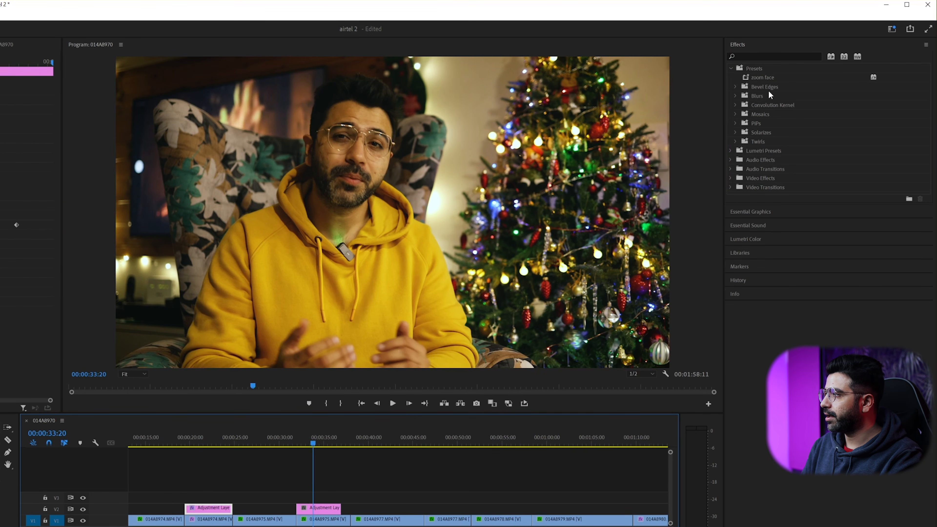
- Apply the saved "zoom face" preset to the second adjustment layer on V2 and play back the zoom
click(764, 78)
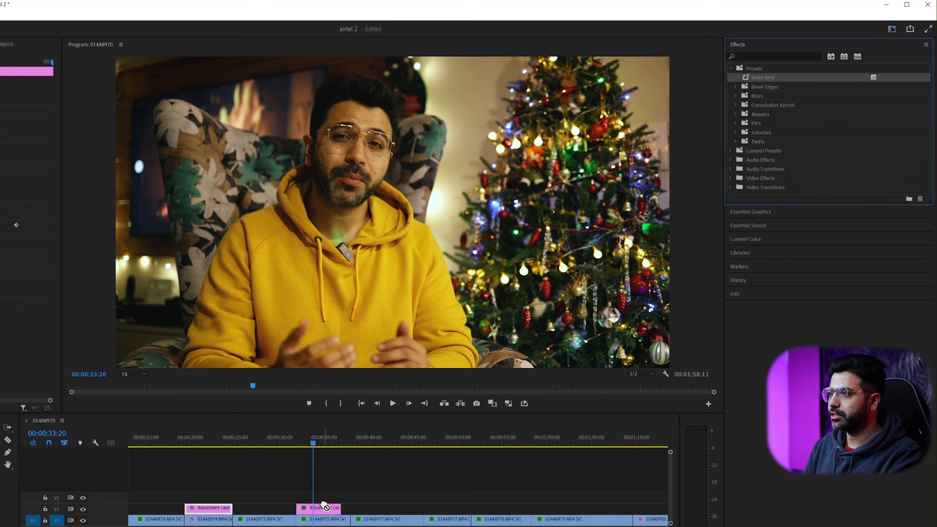
drag(323, 507, 323, 507)
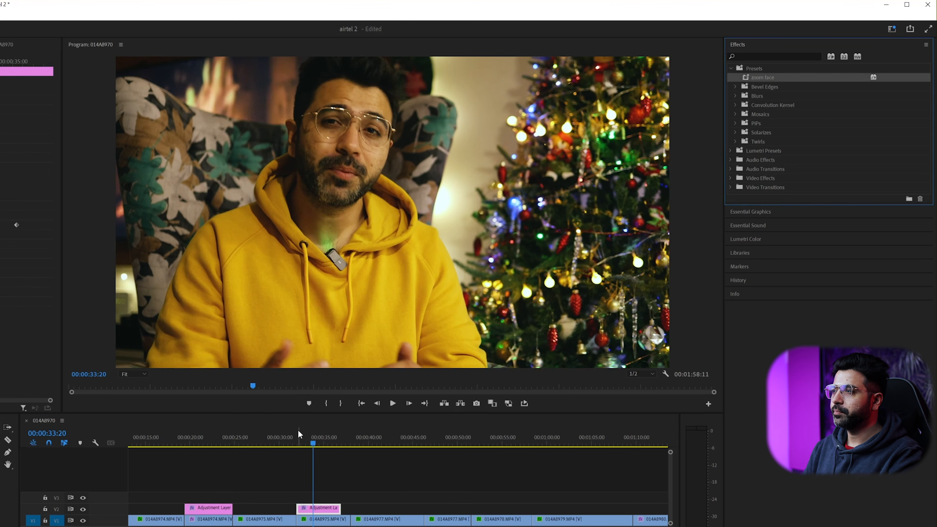
click(303, 437)
key(space)
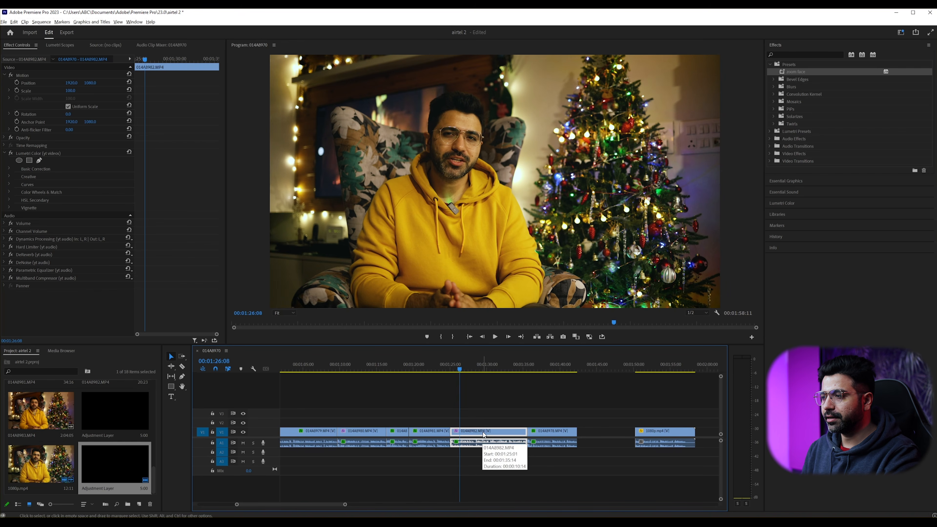
- Stack copies of 014A8982.MP4 on V2 and V3, then enlarge the V3 copy and reposition it to 2070, 1232
drag(489, 433, 489, 415)
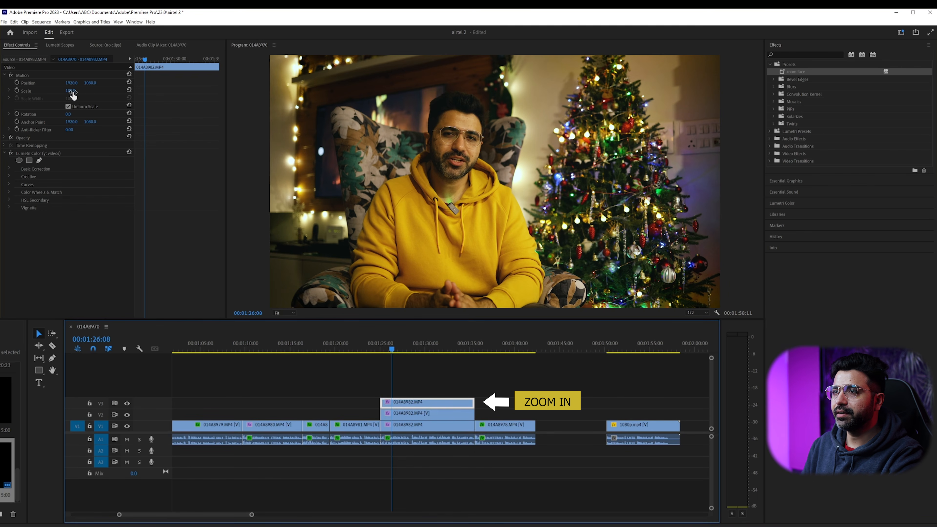
drag(72, 91, 96, 82)
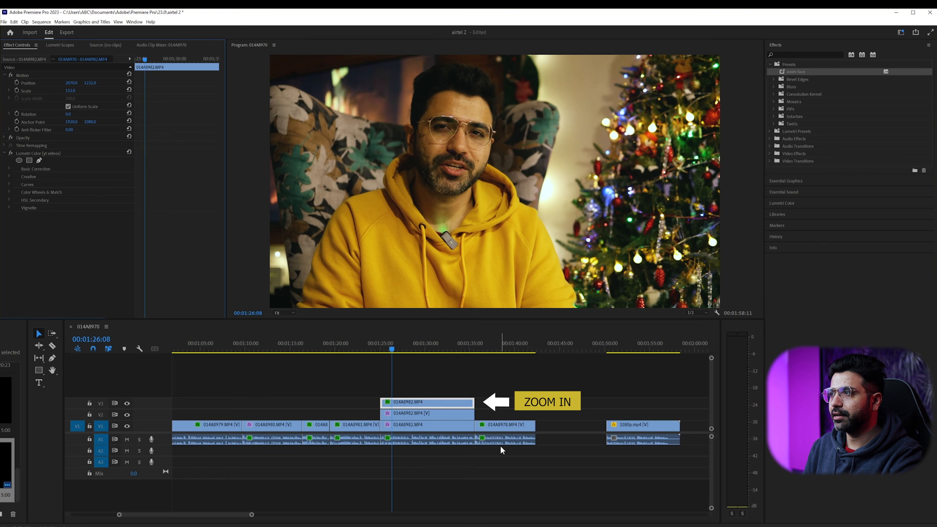
- Hide V3 and scale the V2 copy down to 84, compare with V2 hidden, and restore both tracks' visibility
click(127, 404)
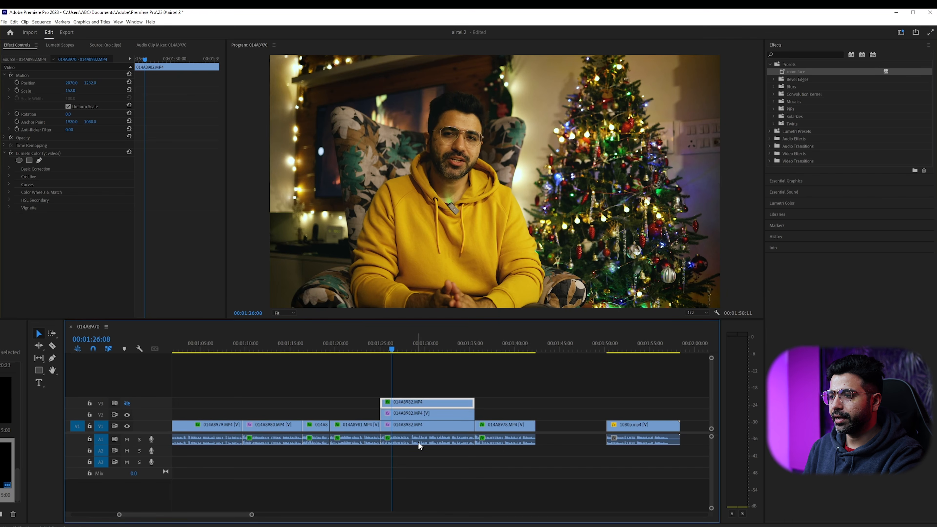
click(412, 417)
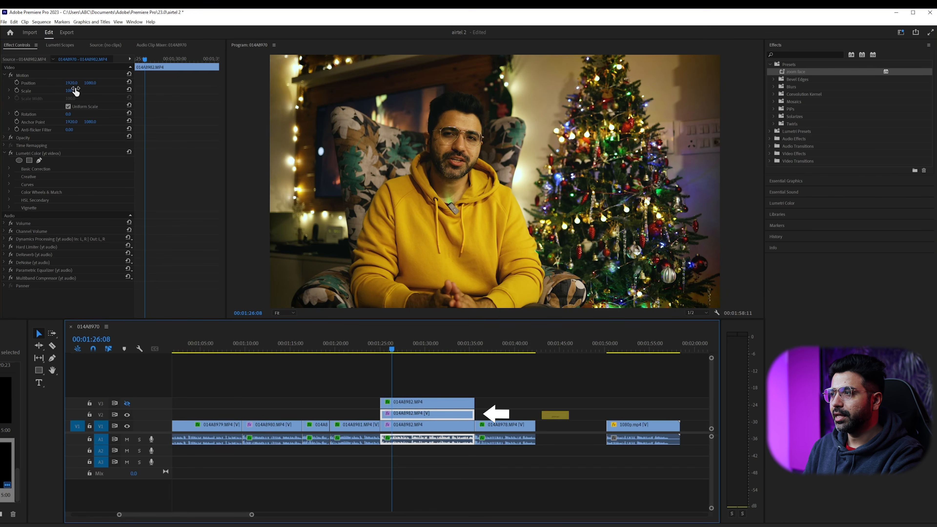
mouse_move(76, 90)
mouse_down()
mouse_move(67, 91)
mouse_move(76, 91)
mouse_up()
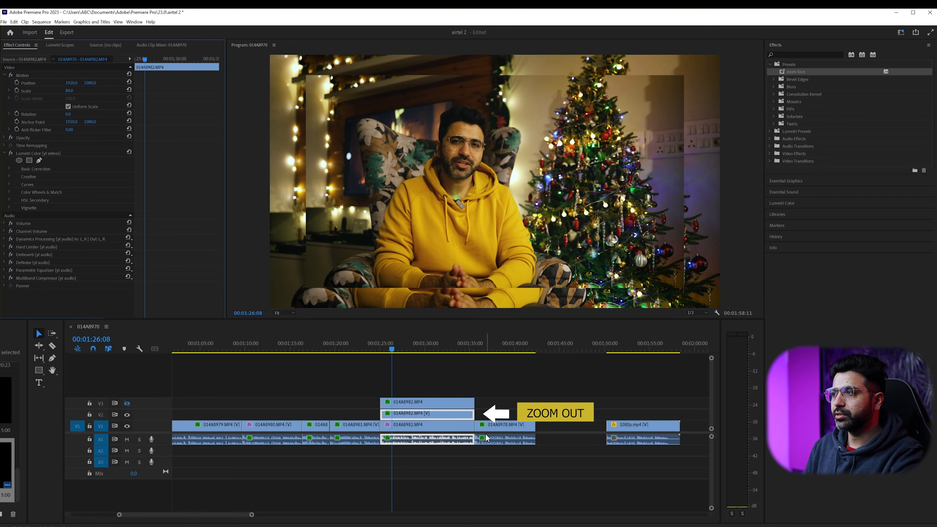
click(127, 414)
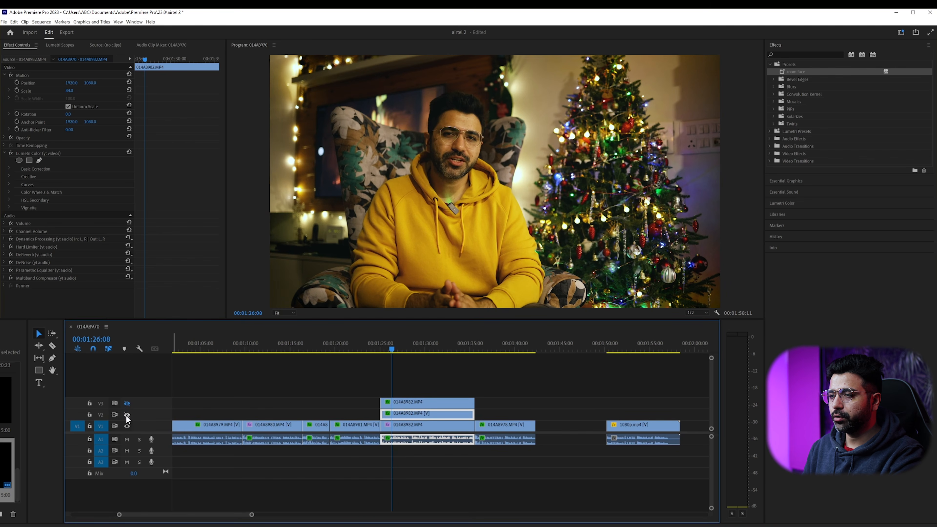
click(126, 403)
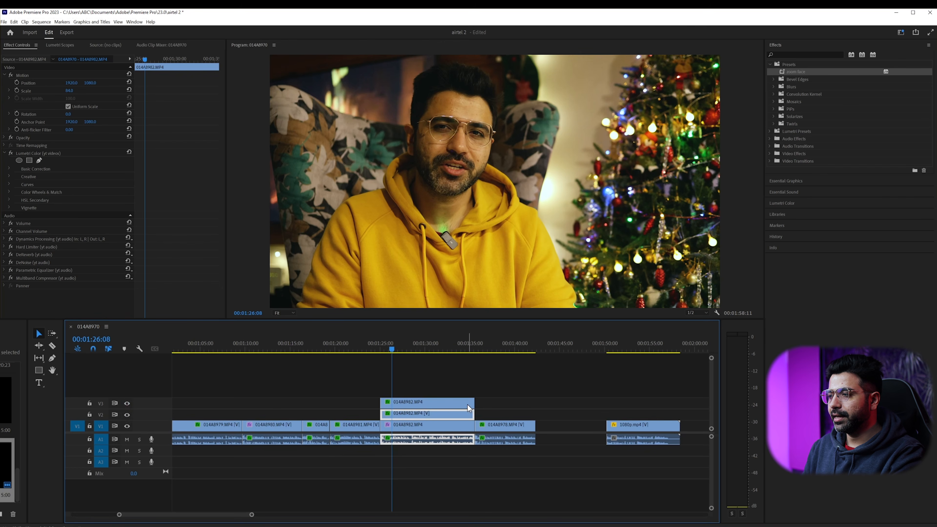
- Trim the V3, V2 and V1 copies into a staircase so they play in succession, and play from 00:01:25:15
drag(473, 403, 403, 426)
click(399, 429)
click(386, 343)
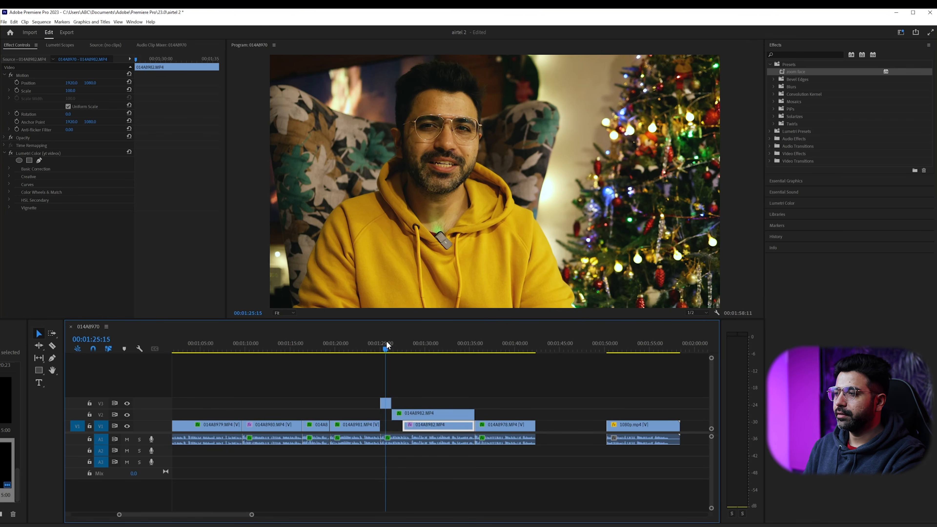
key(space)
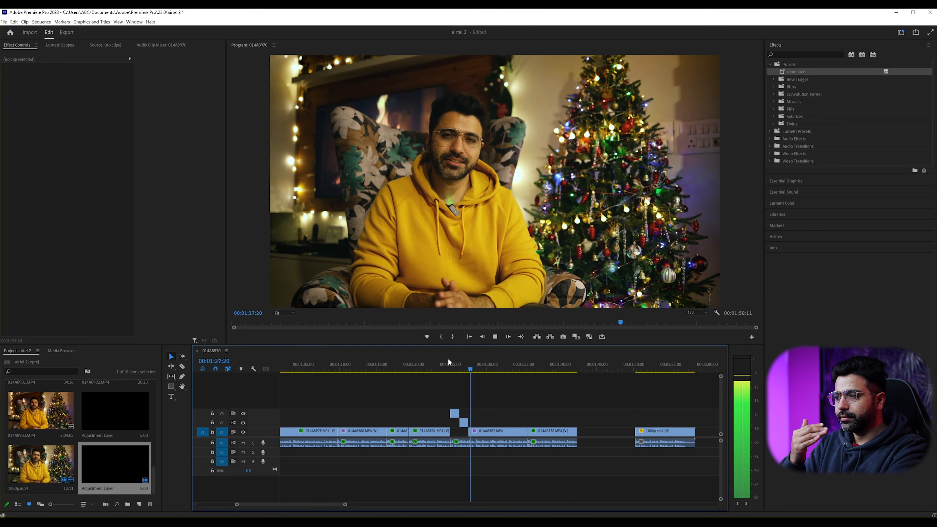
key(space)
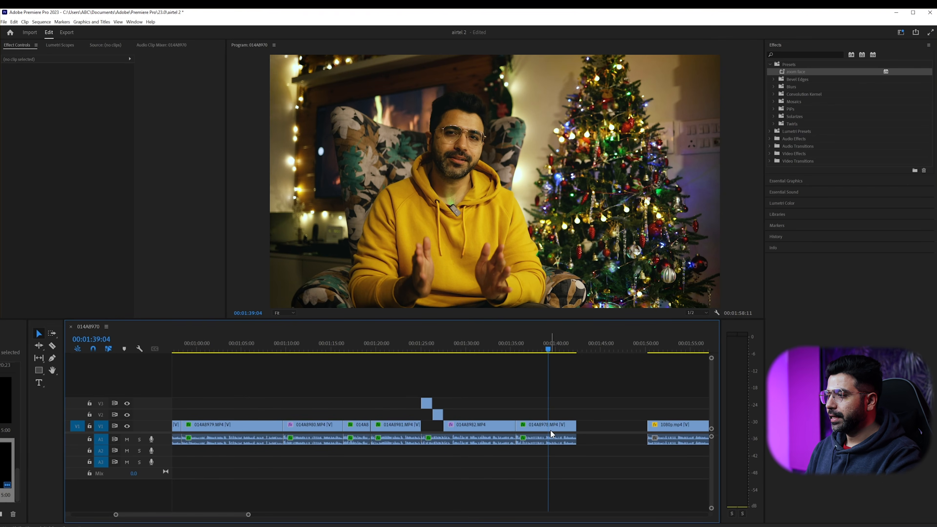
- Try to move the last clip, 014A8978.MP4, to 00:01:09:21 by shifting the following clips aside and closing the gap
click(551, 430)
key(equal)
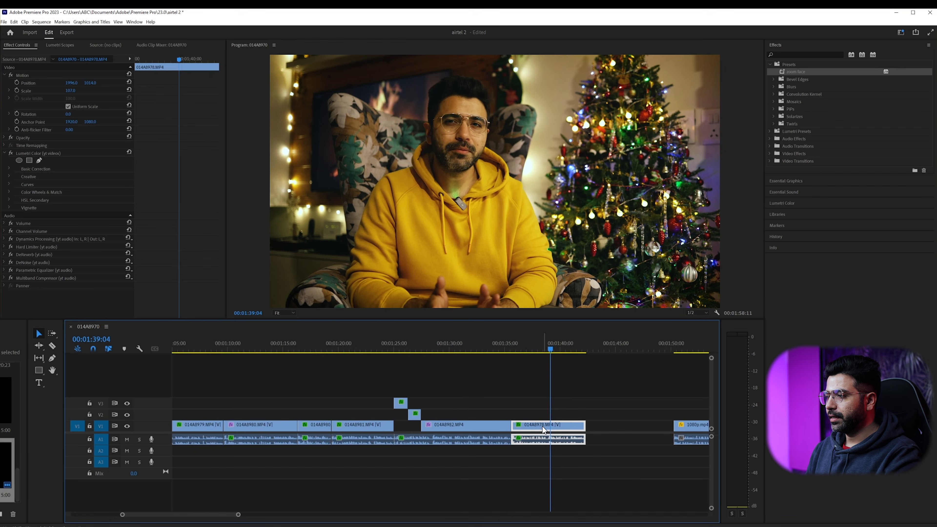
scroll(265, 427, up, 2)
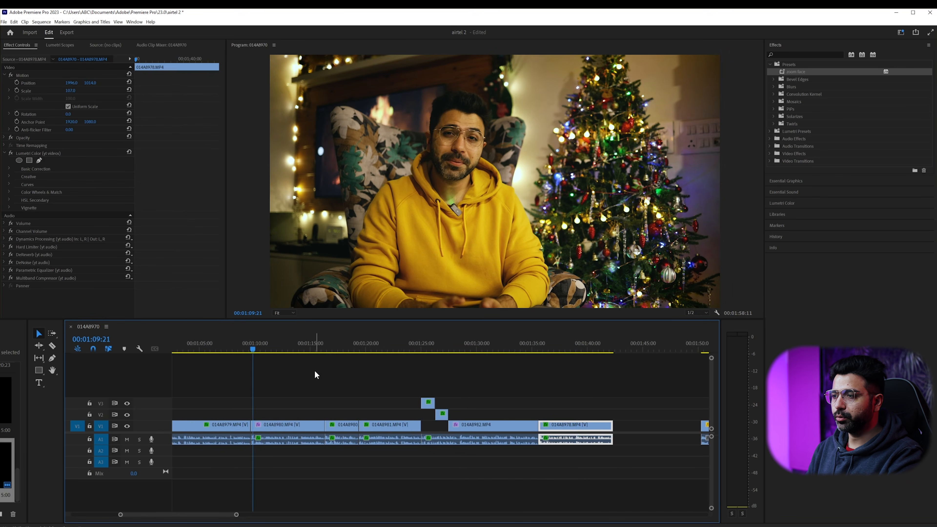
drag(523, 386, 269, 424)
scroll(291, 430, down, 2)
scroll(587, 434, down, 1)
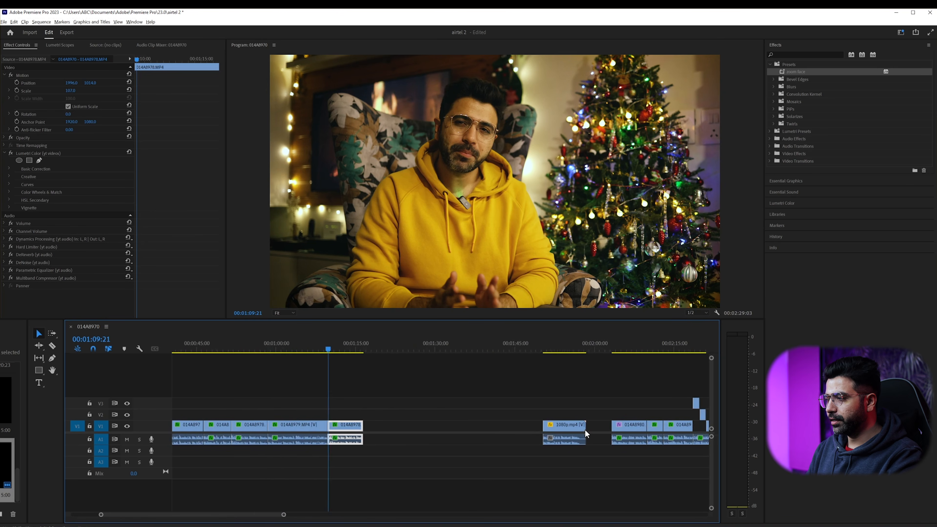
scroll(587, 433, down, 2)
drag(682, 402, 449, 424)
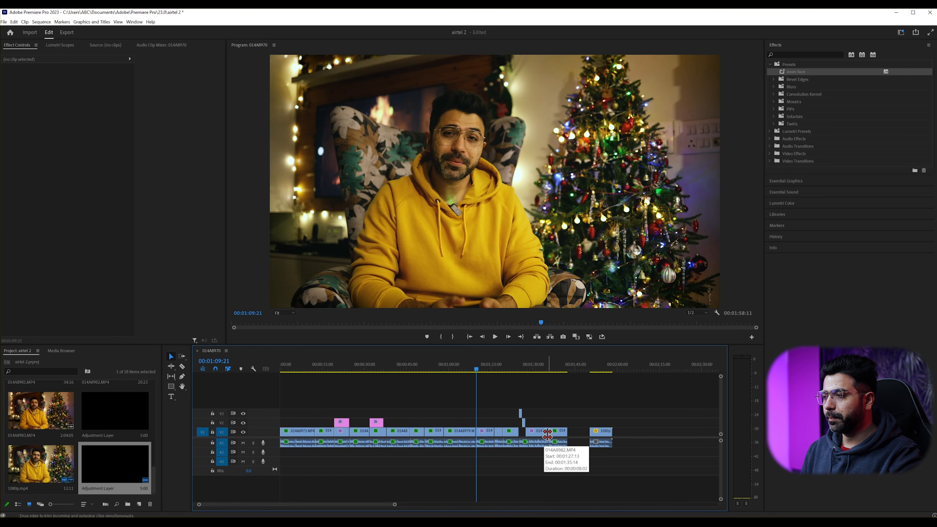
- Rearrange the last clip, 014A8978.MP4, with an insert edit so it sits between 014A8979.MP4 and 014A8980.MP4 on V1
scroll(561, 437, up, 5)
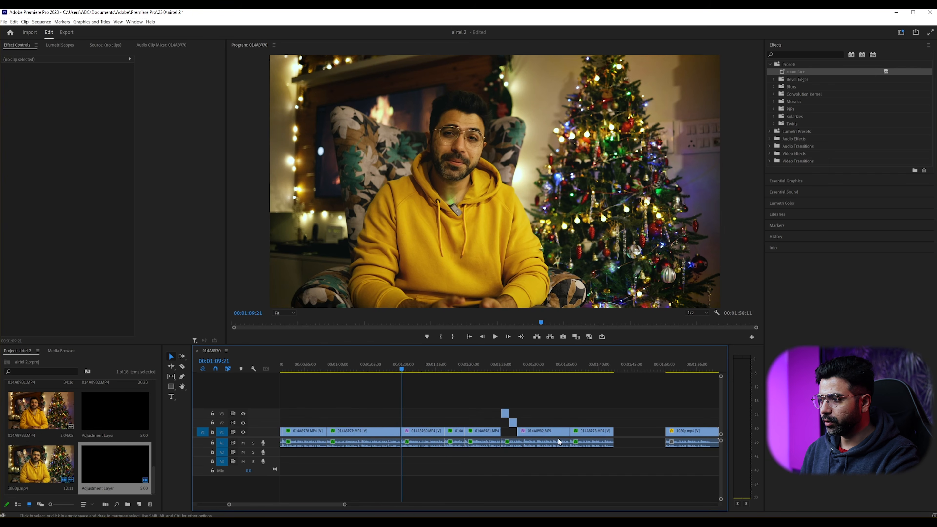
click(595, 433)
click(586, 369)
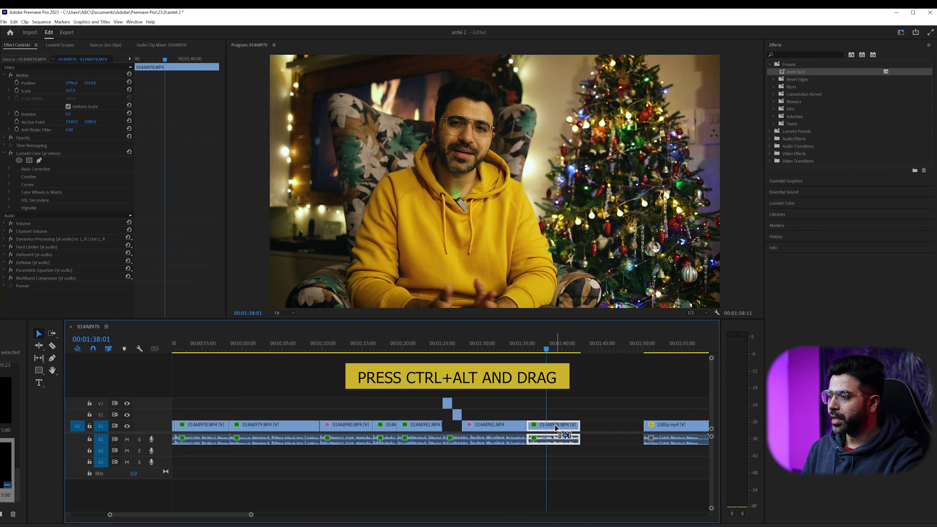
drag(558, 429, 353, 425)
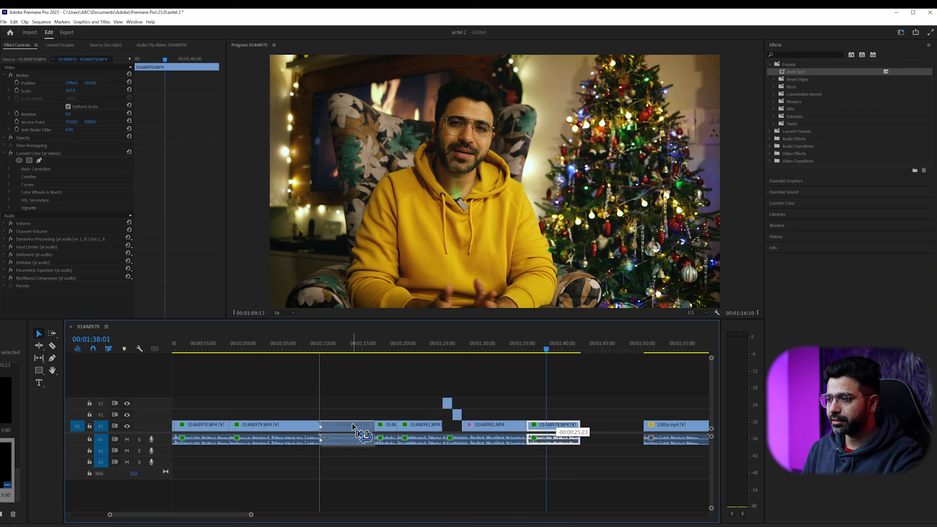